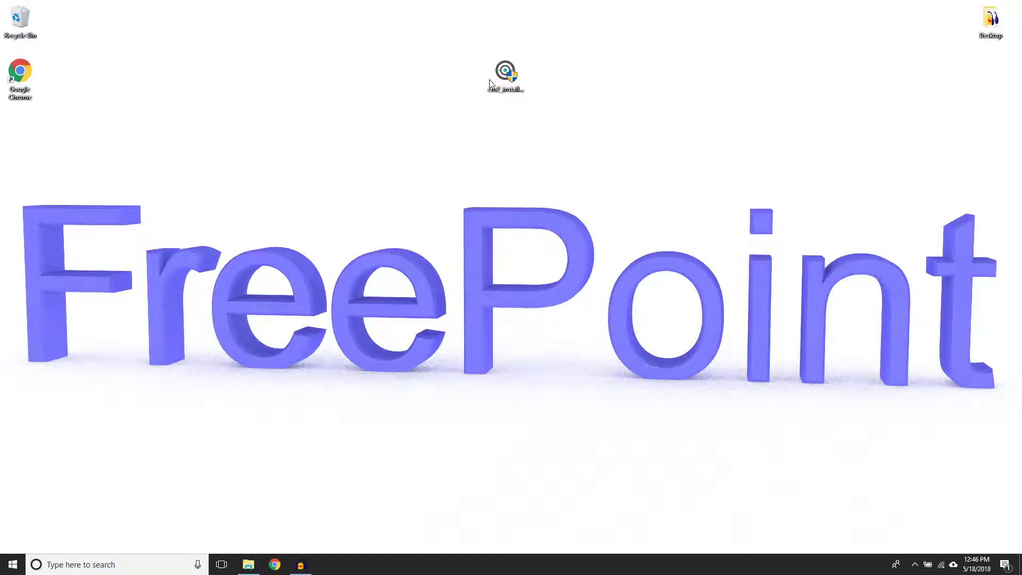
# Step: Select the cm2_install_2.3.5 installer icon on the desktop
pyautogui.click(490, 80)
# Step: Run the installer, accept the license, and keep the default folders and all components checked
pyautogui.doubleClick(504, 68)
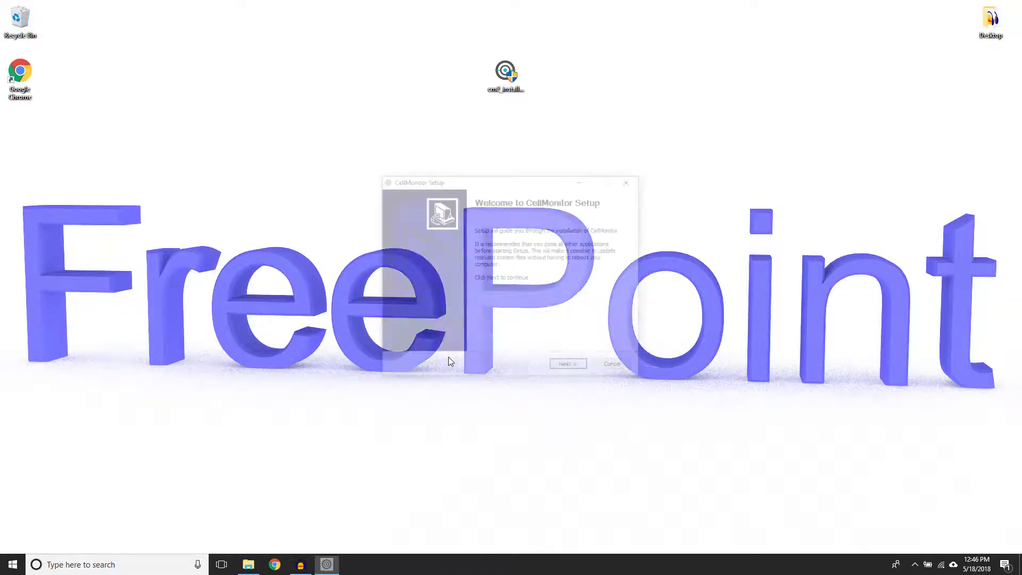
pyautogui.click(578, 367)
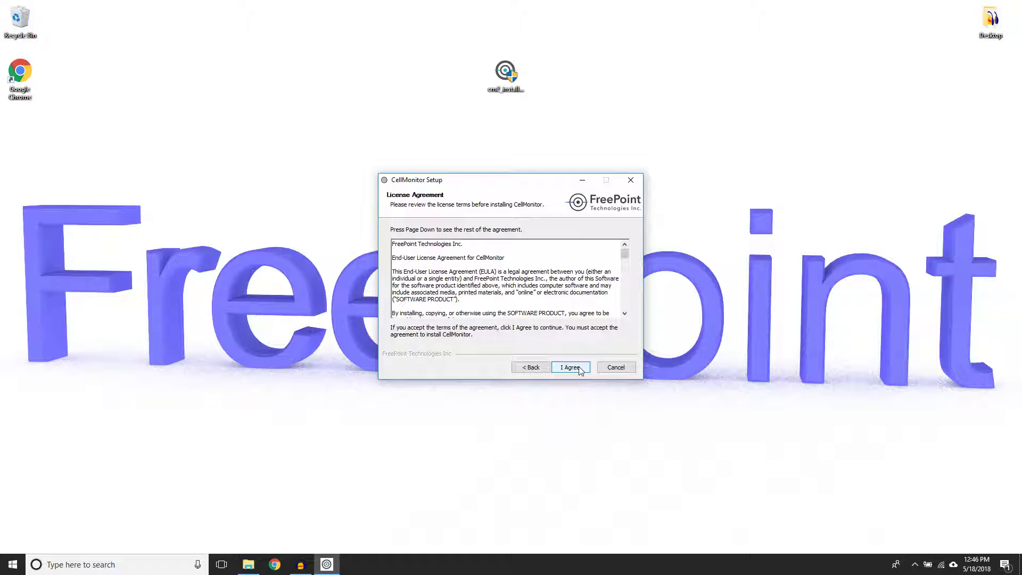
pyautogui.click(584, 369)
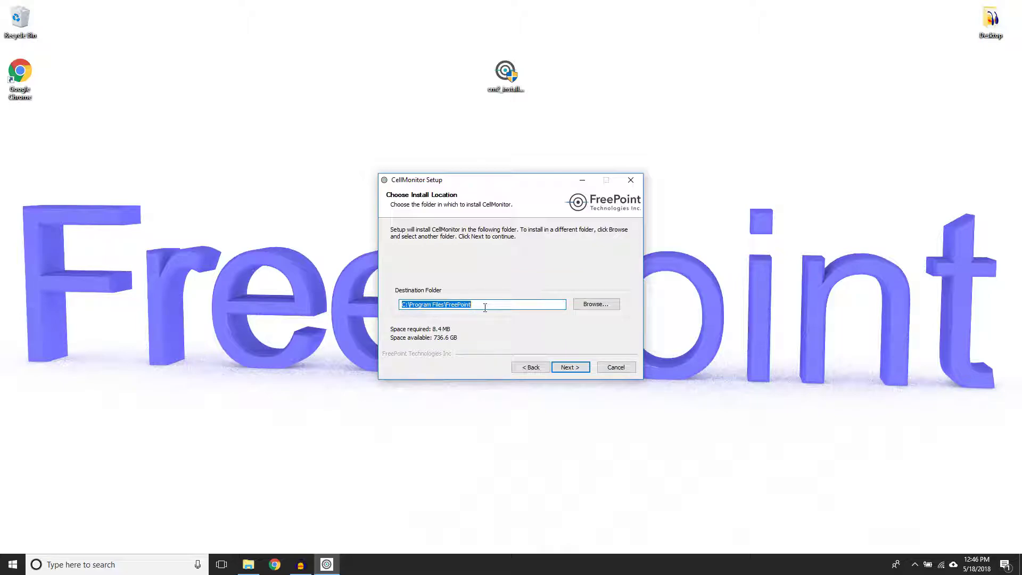
pyautogui.click(569, 367)
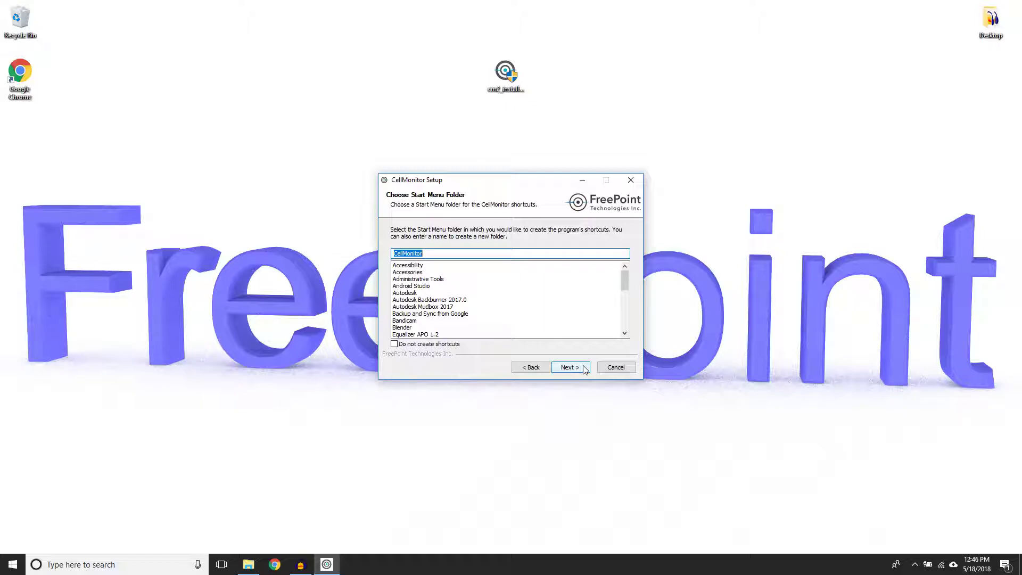
pyautogui.click(584, 367)
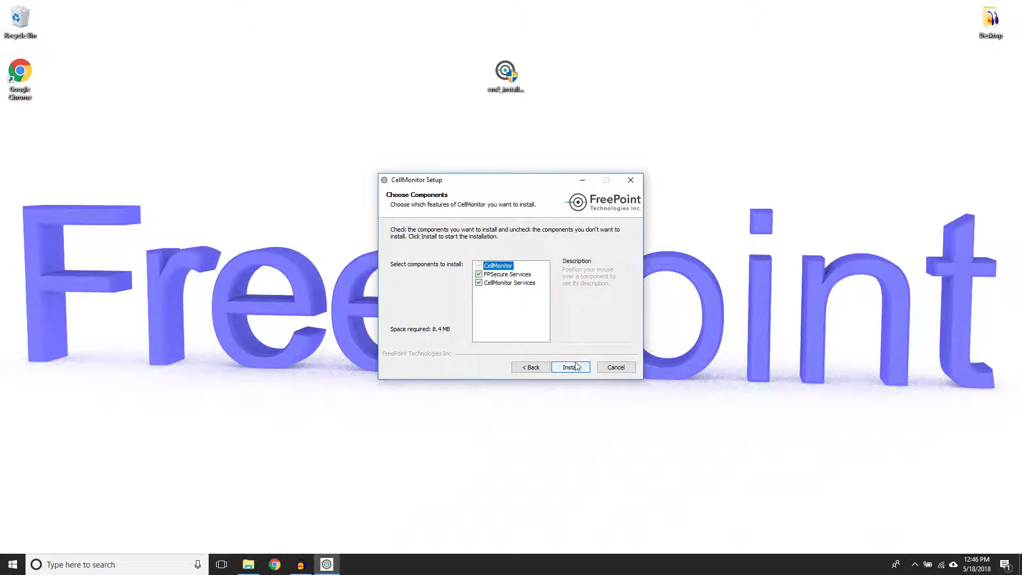
pyautogui.click(480, 283)
pyautogui.click(480, 282)
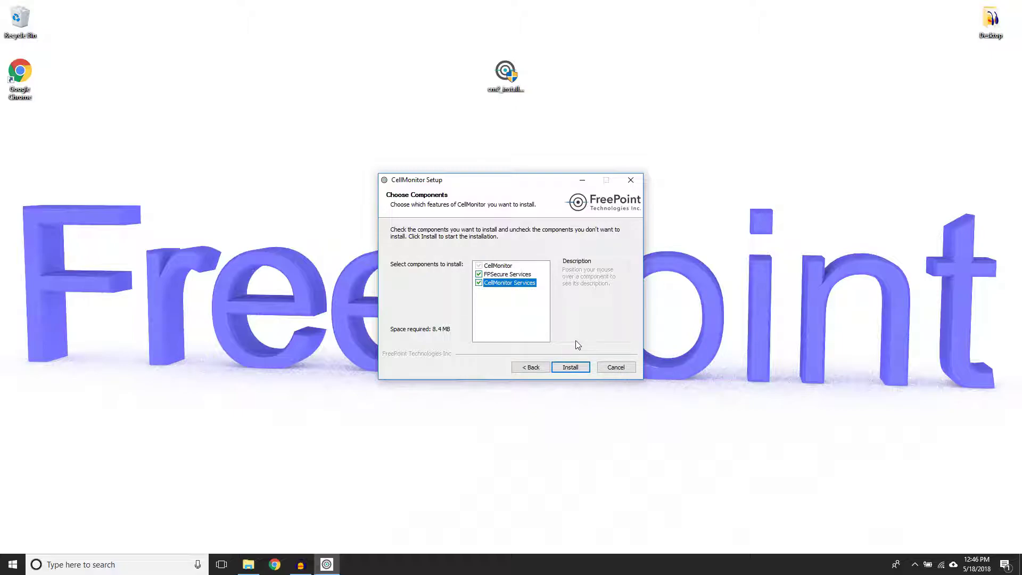
# Step: Start the install and complete the FTDI CDM Drivers 2.12.28.2 wizard, accepting its license
pyautogui.click(586, 367)
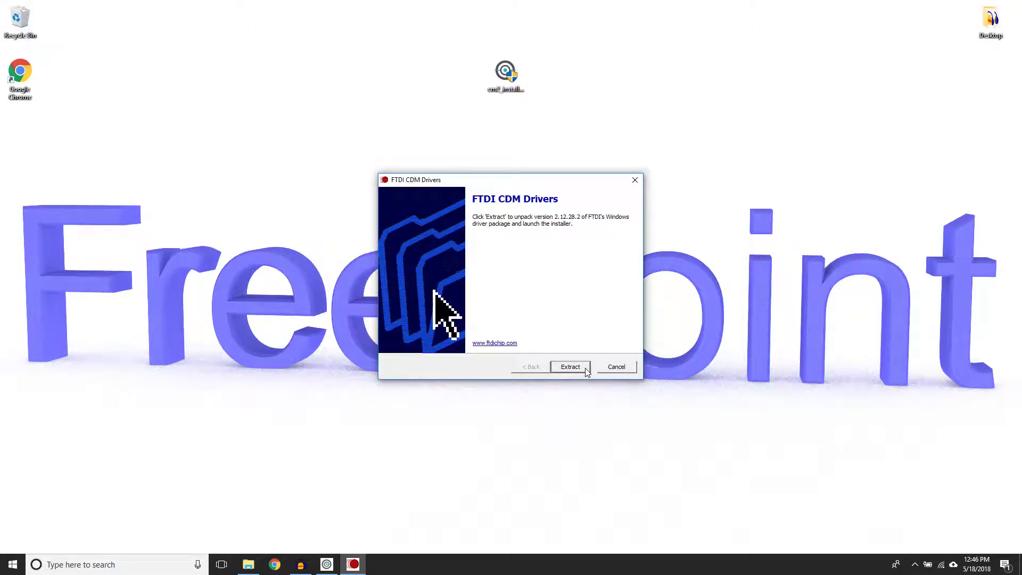
pyautogui.click(585, 369)
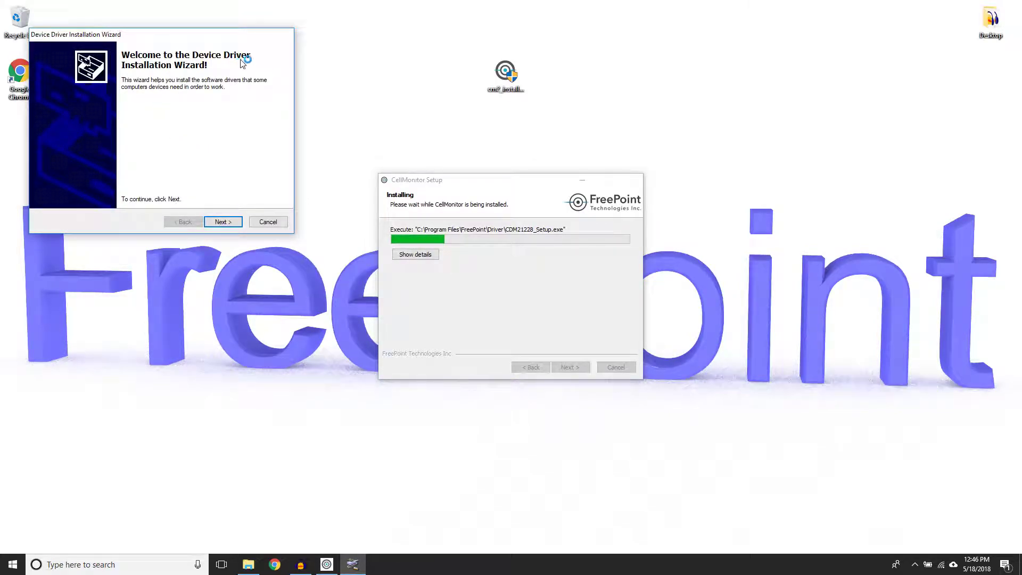
pyautogui.click(223, 221)
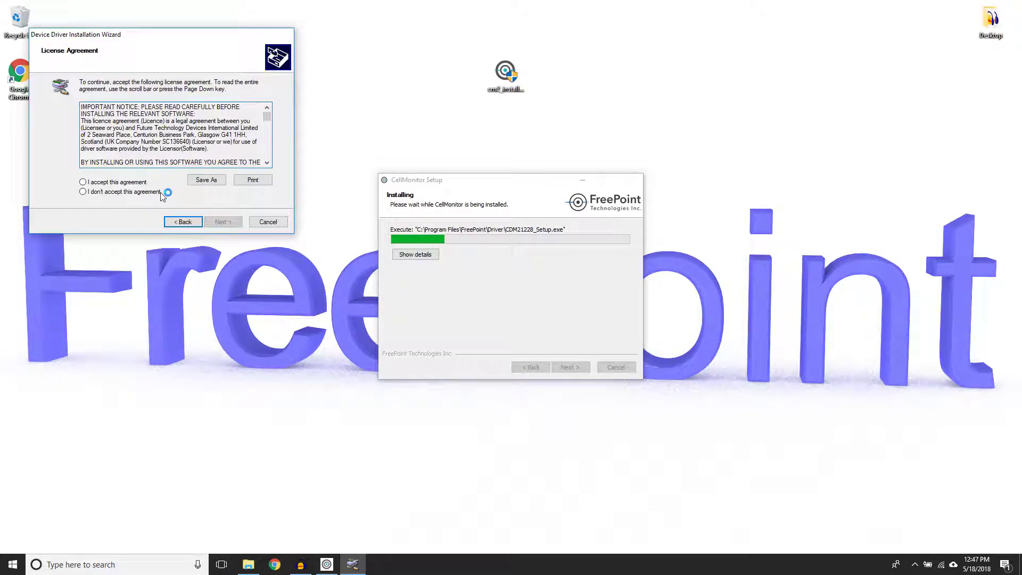
pyautogui.click(124, 183)
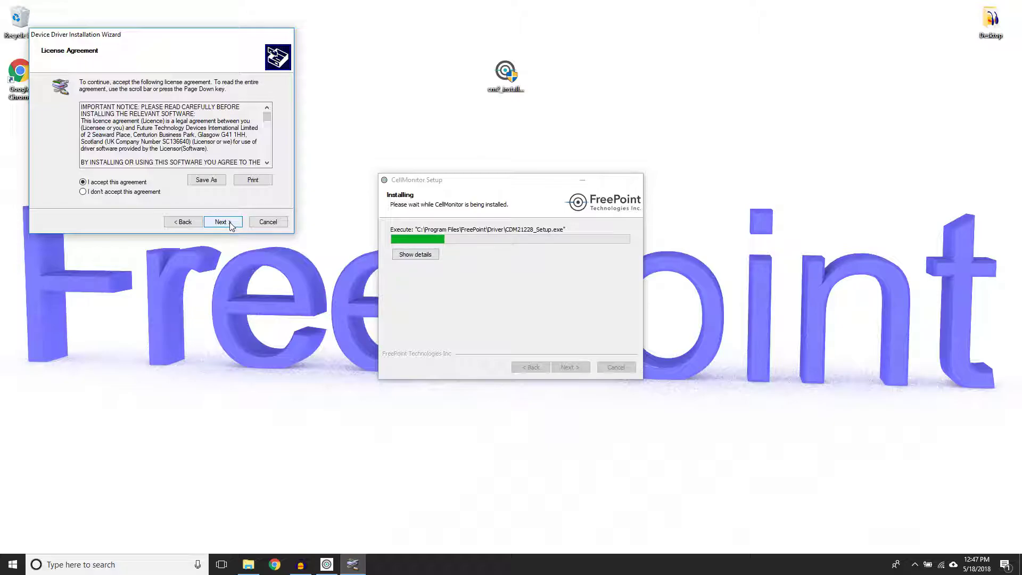
pyautogui.click(223, 221)
pyautogui.click(231, 223)
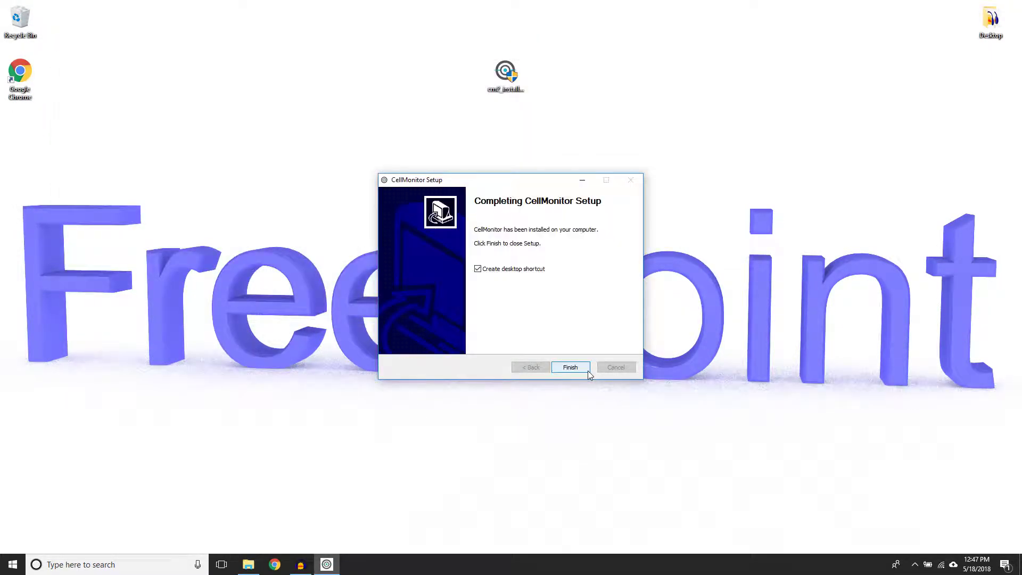
# Step: Finish setup and move the new CellMonitor shortcut beside the installer icon
pyautogui.click(588, 370)
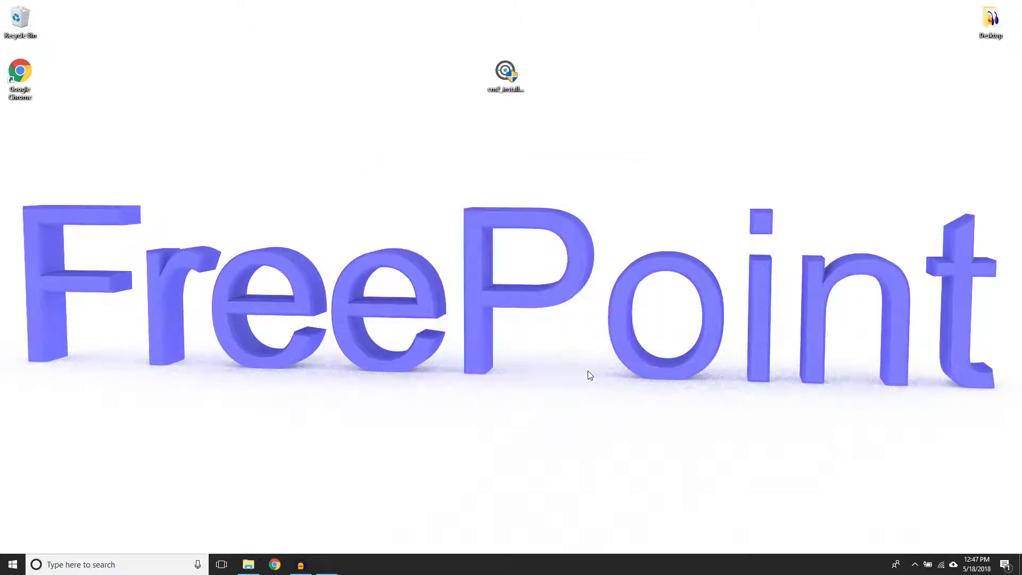
pyautogui.moveTo(19, 128); pyautogui.dragTo(551, 81)
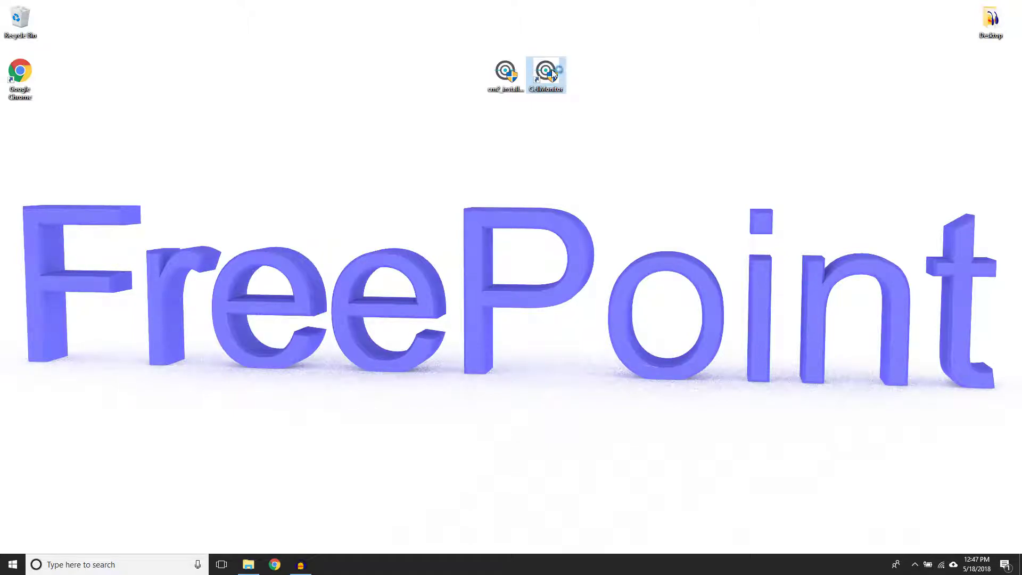
pyautogui.click(491, 365)
# Step: Search Start for 'cell' and launch CellMonitor from its desktop shortcut
pyautogui.press('super')
pyautogui.write('ce')
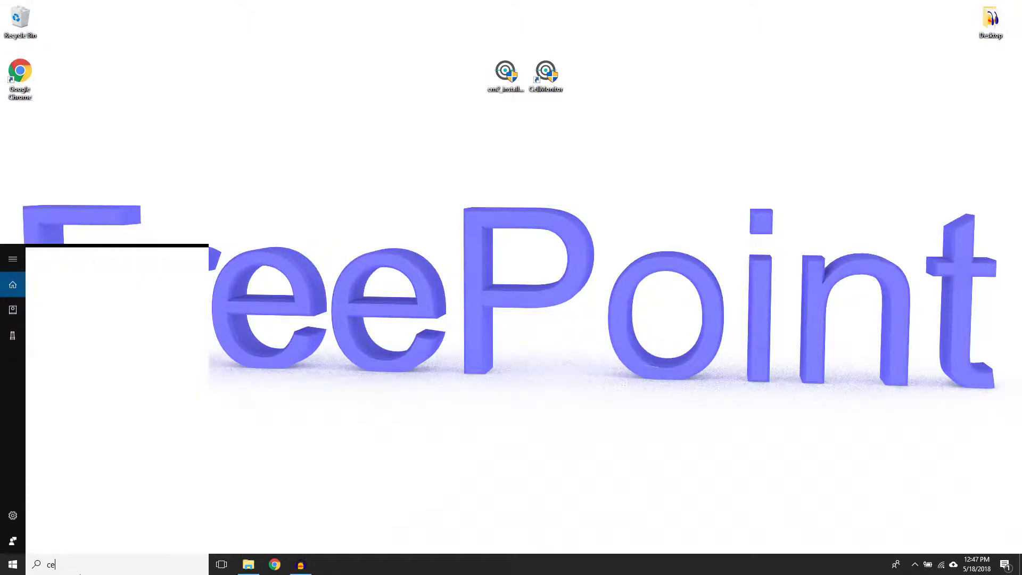
pyautogui.write('ll')
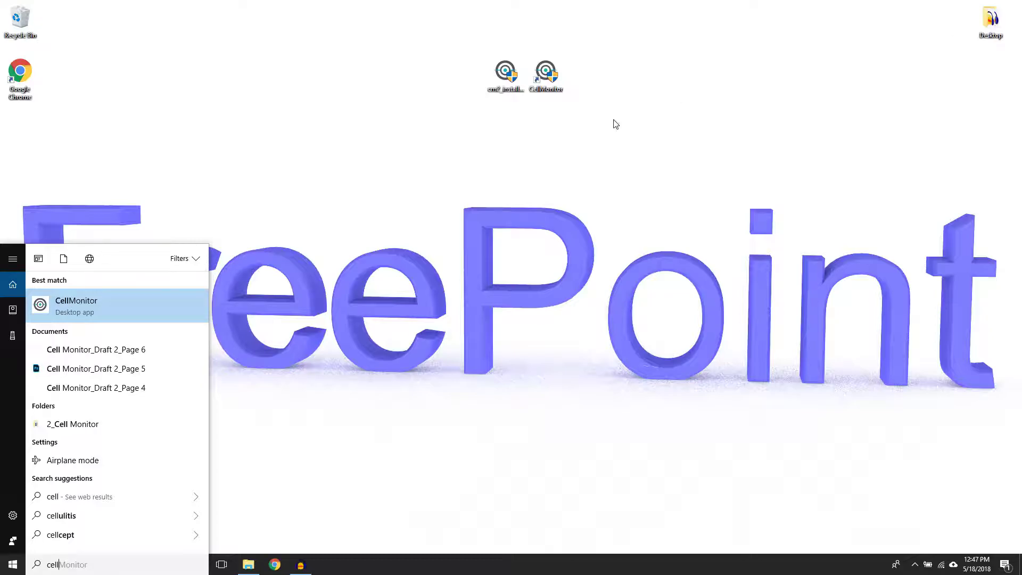
pyautogui.click(552, 88)
pyautogui.doubleClick(554, 91)
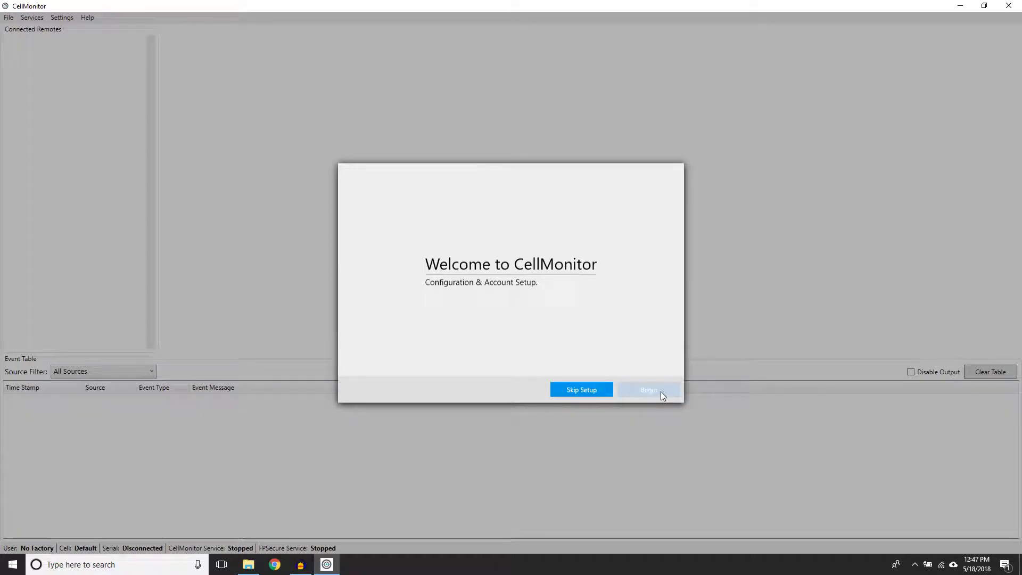
# Step: Begin account setup, enter a username, and paste the same value into Factory Name
pyautogui.click(662, 393)
pyautogui.click(462, 246)
pyautogui.write('t')
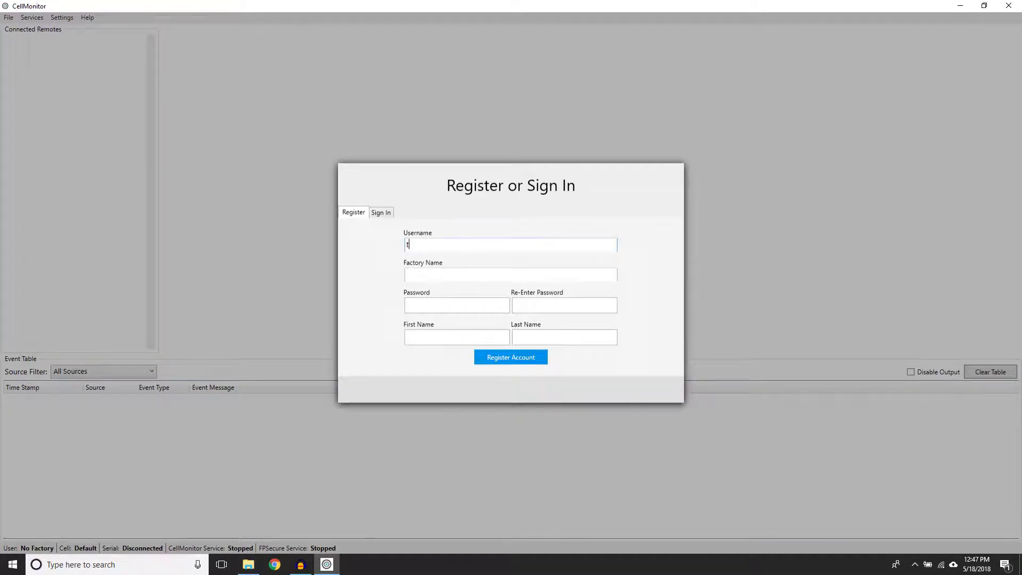
pyautogui.write('est6')
pyautogui.hotkey('shift', 'Left')
pyautogui.hotkey('shift', 'Left')
pyautogui.hotkey('shift', 'Left')
pyautogui.hotkey('shift', 'Left')
pyautogui.hotkey('shift', 'Left')
pyautogui.hotkey('ctrl', 'c')
pyautogui.click(429, 275)
pyautogui.hotkey('ctrl', 'v')
# Step: Fill both password fields and the name fields, then submit and confirm the registration
pyautogui.click(428, 307)
pyautogui.hotkey('ctrl', 'v')
pyautogui.click(574, 304)
pyautogui.hotkey('ctrl', 'v')
pyautogui.click(455, 335)
pyautogui.hotkey('ctrl', 'v')
pyautogui.click(556, 338)
pyautogui.hotkey('ctrl', 'v')
pyautogui.click(510, 359)
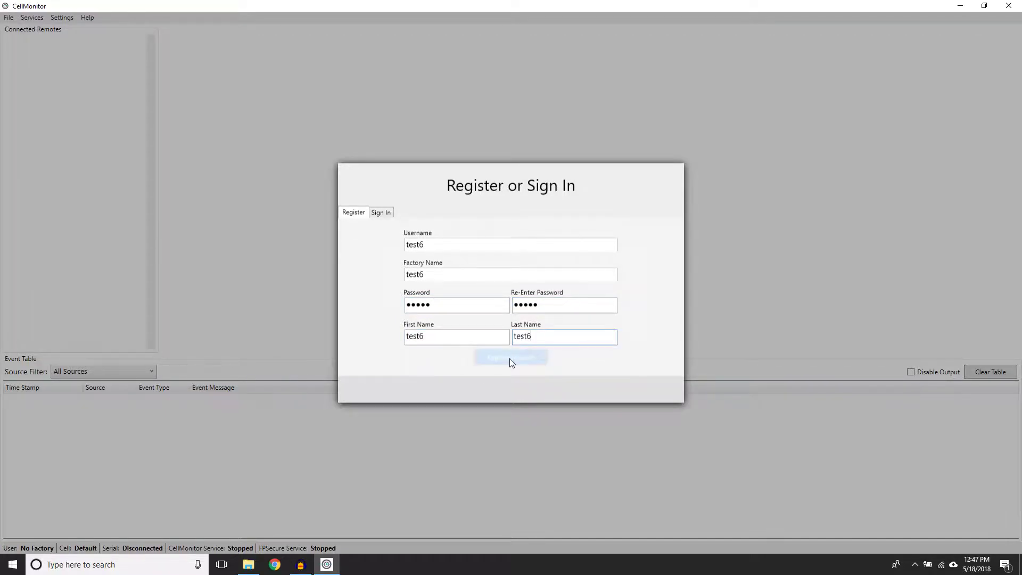
pyautogui.press('Return')
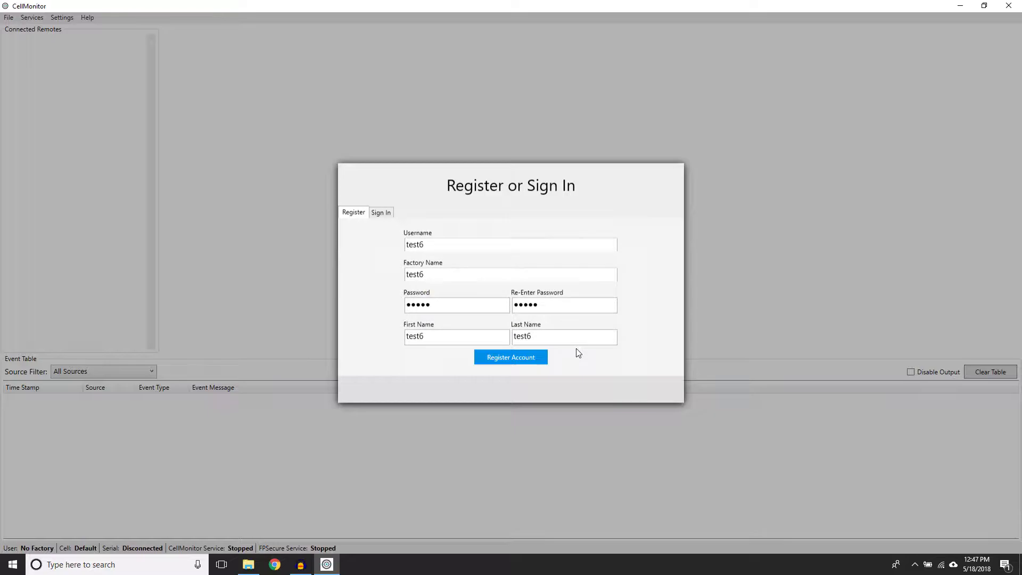
# Step: Select COM5 as the FreePoint master, force it as the device, and confirm the successful connection test
pyautogui.click(587, 323)
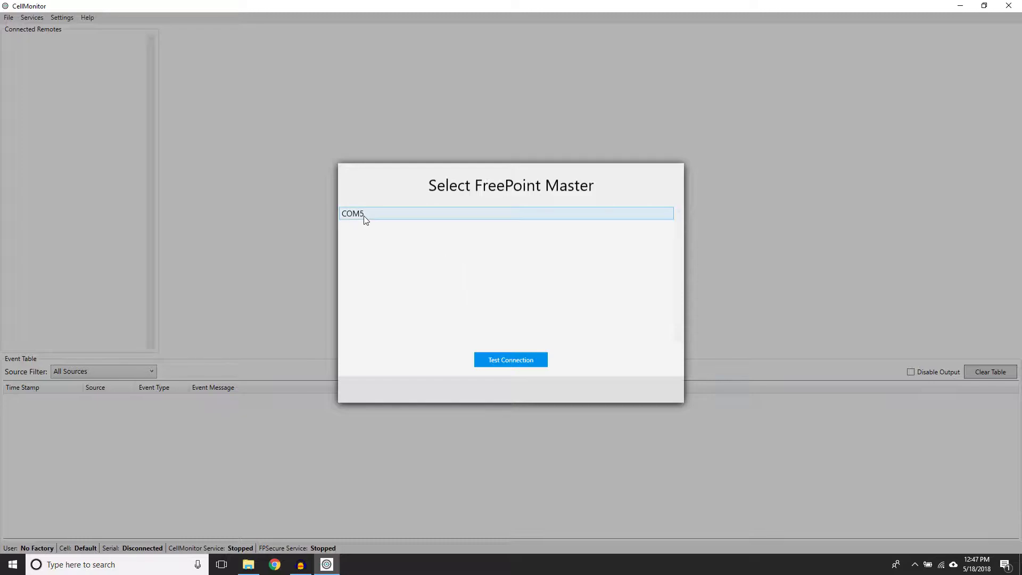
pyautogui.click(387, 217)
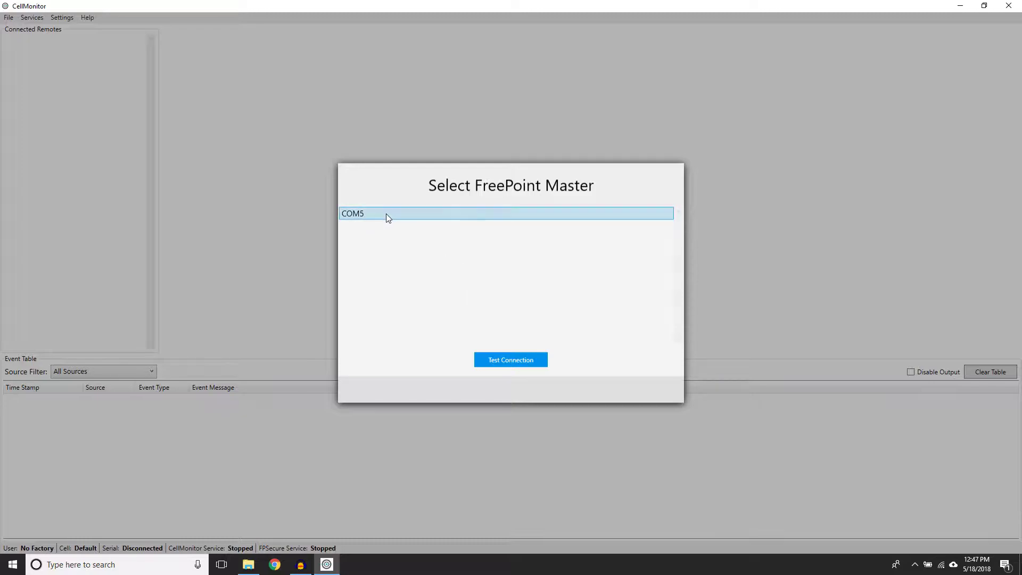
pyautogui.click(530, 362)
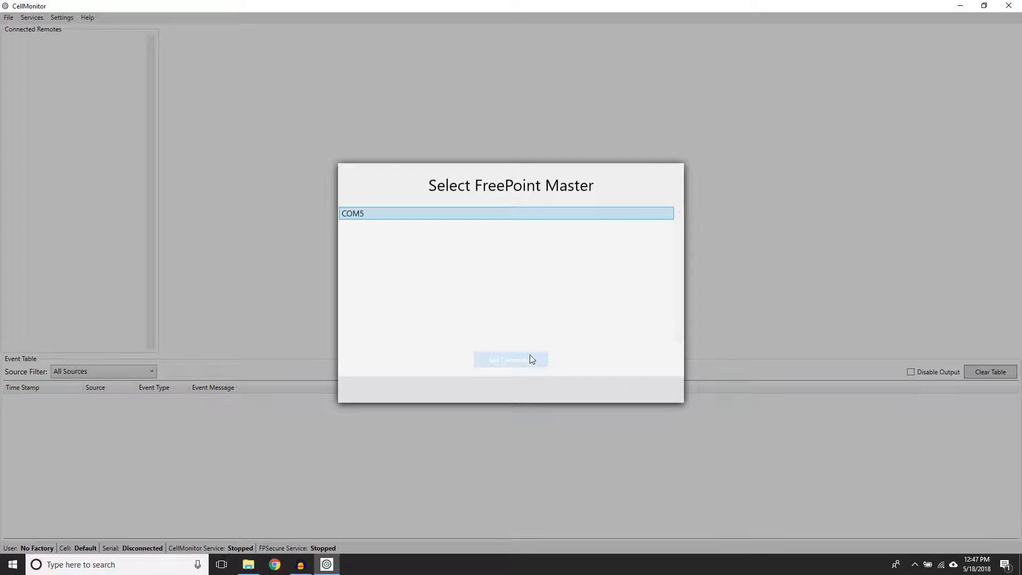
pyautogui.rightClick(519, 213)
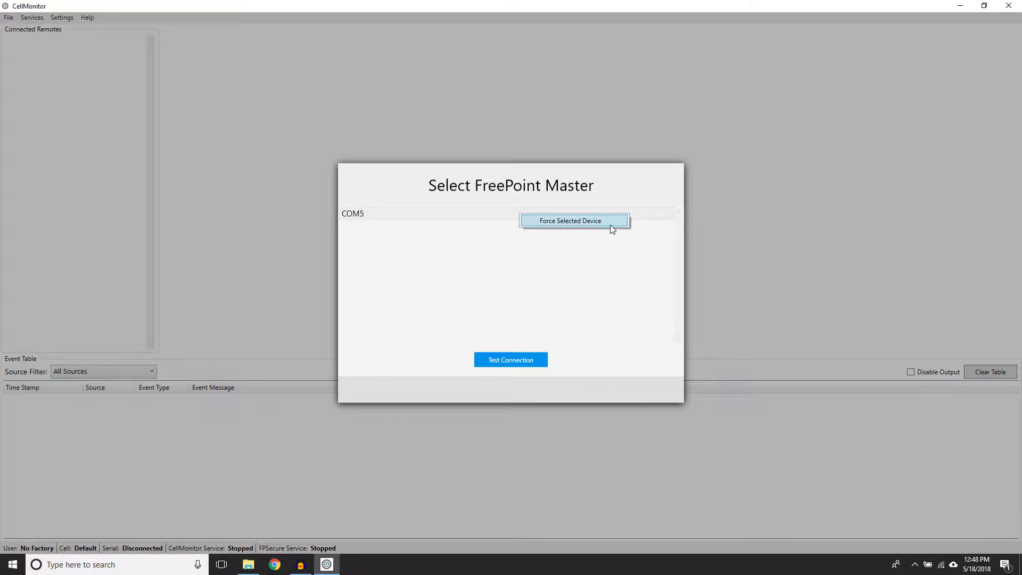
pyautogui.click(524, 358)
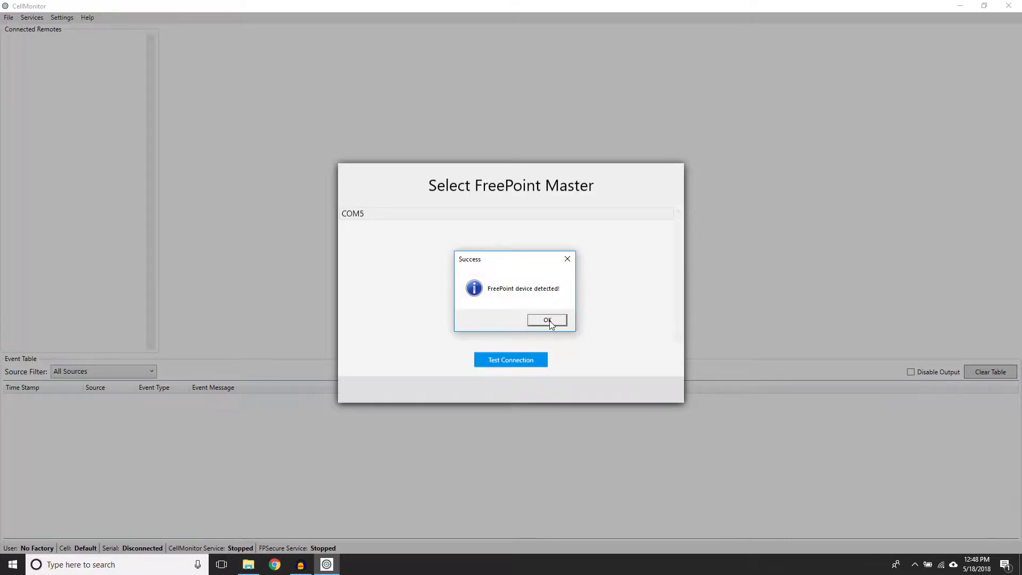
pyautogui.click(550, 321)
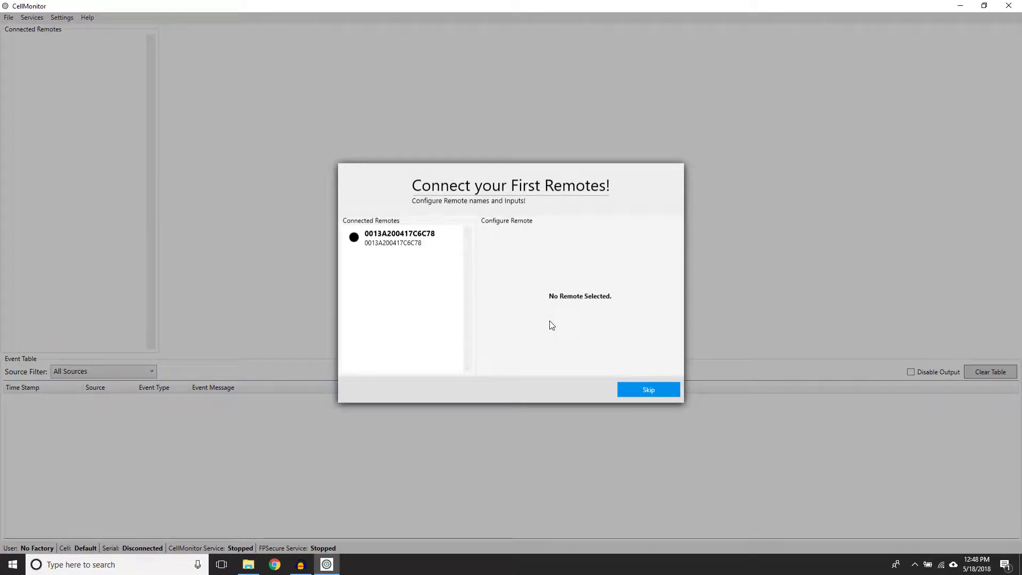
# Step: Rename the remote to CNC Machine and its inputs to Spindle, Power, Axis and Spare
pyautogui.click(408, 239)
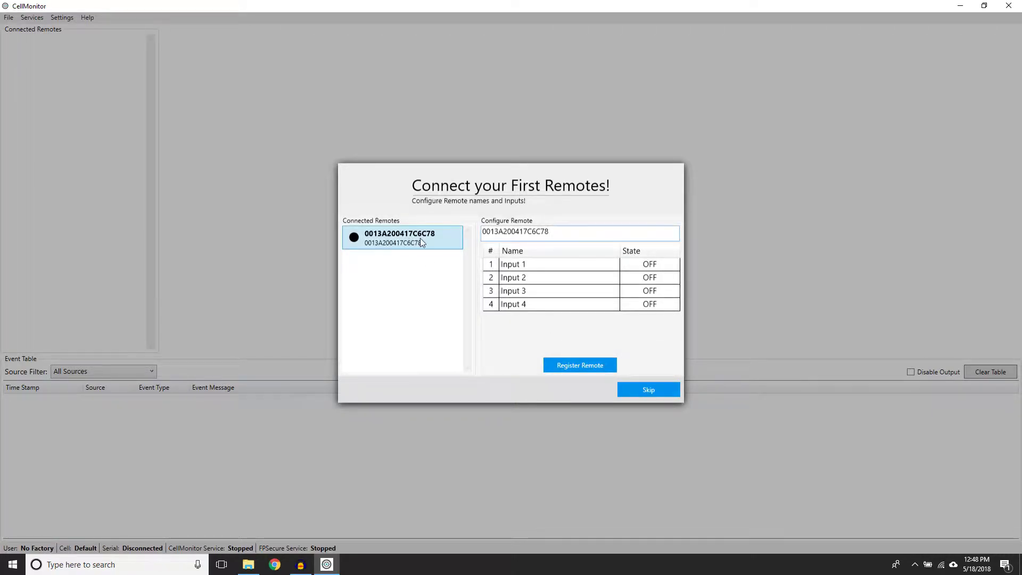
pyautogui.press('Tab')
pyautogui.write('CNC Machine')
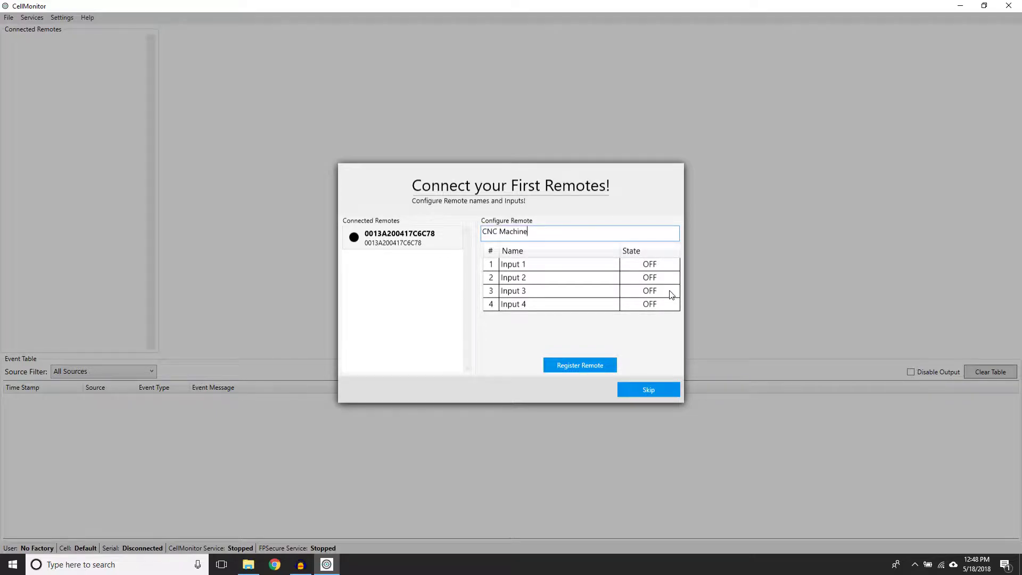
pyautogui.click(529, 265)
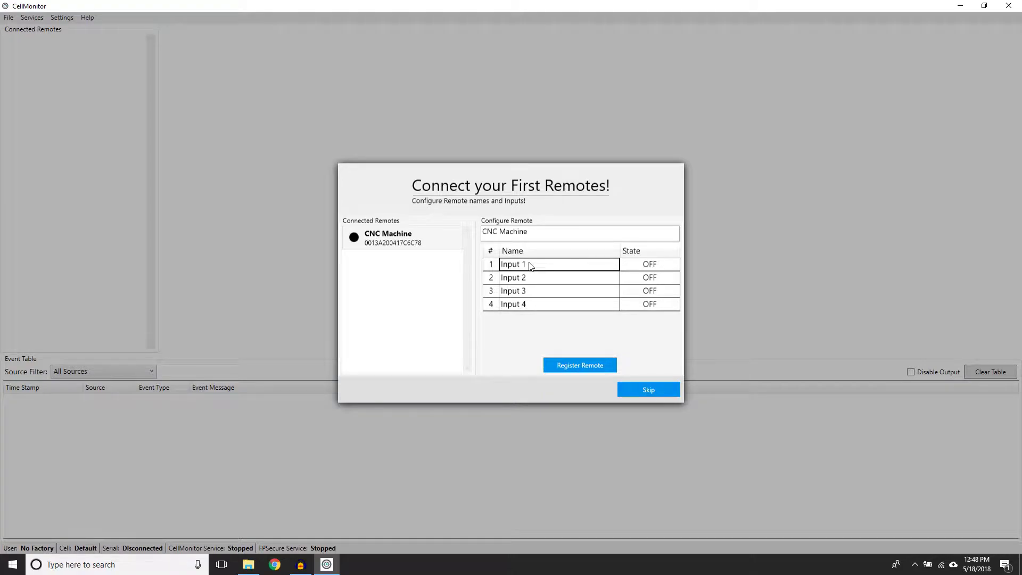
pyautogui.write('Spindle')
pyautogui.press('Tab')
pyautogui.press('Tab')
pyautogui.press('Tab')
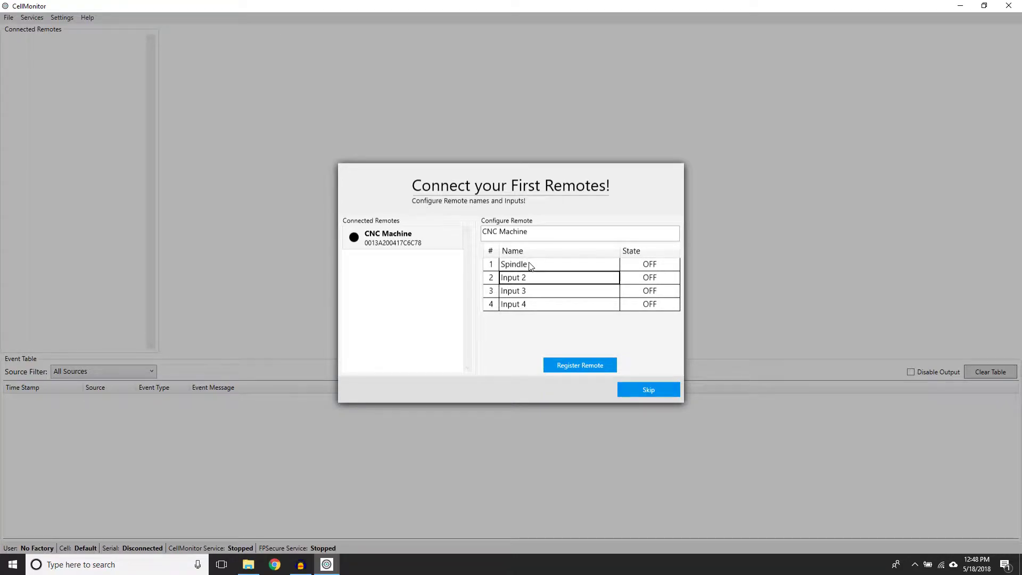
pyautogui.write('Power')
pyautogui.press('Tab')
pyautogui.press('Tab')
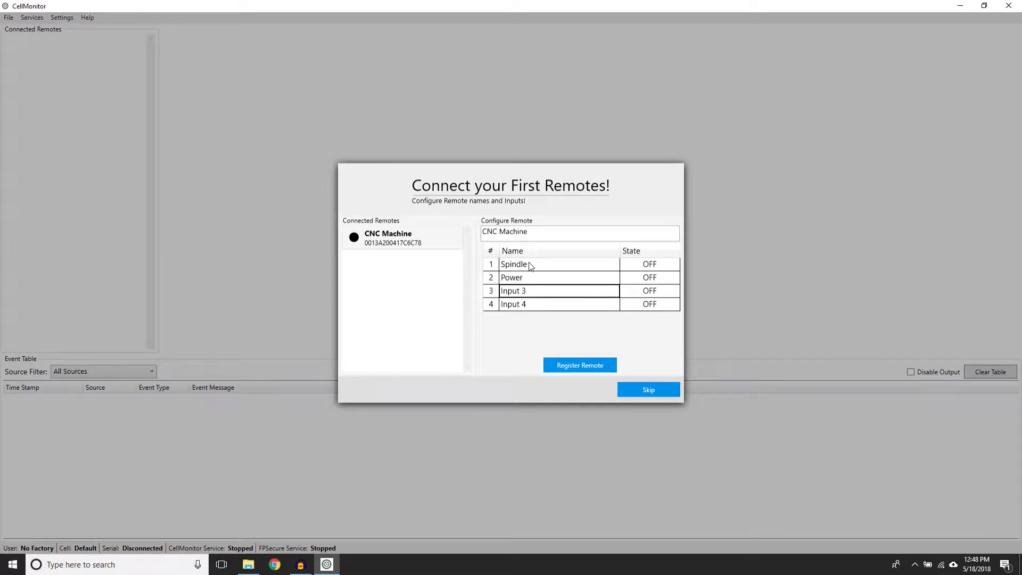
pyautogui.write('Axis')
pyautogui.click(556, 307)
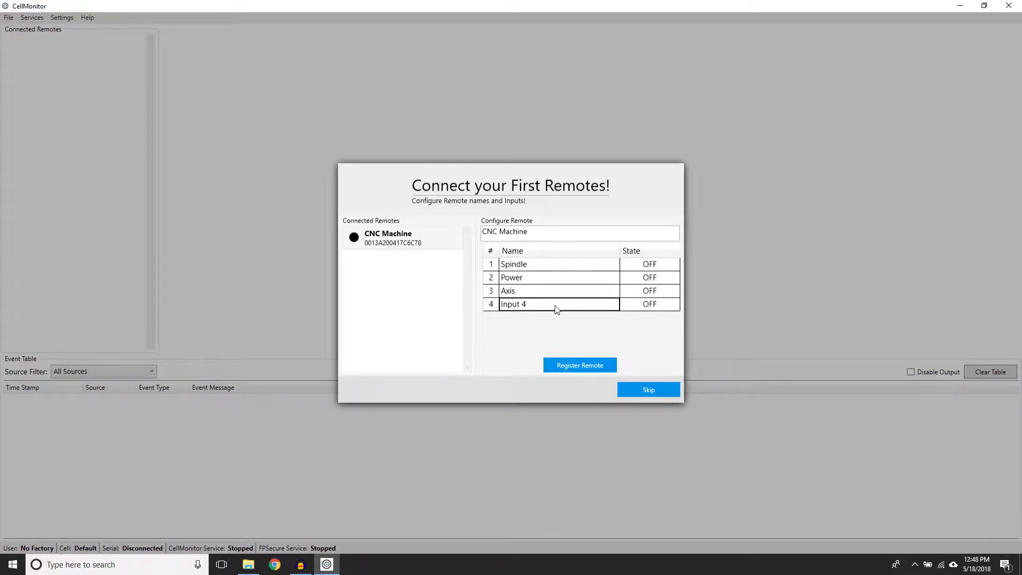
pyautogui.write('Spare')
# Step: Register the remote, dismiss the saved confirmation, and complete the setup wizard
pyautogui.click(601, 368)
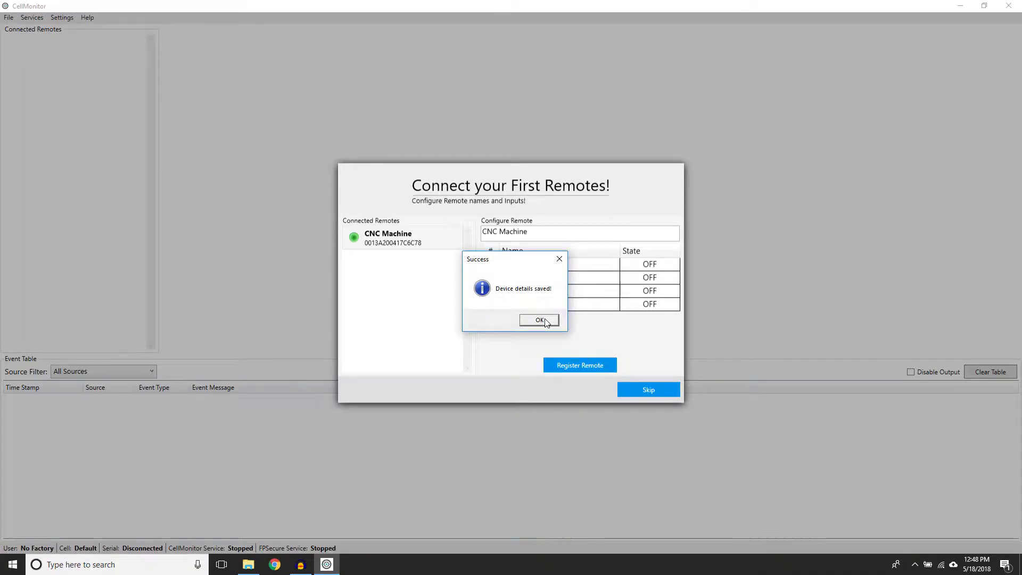
pyautogui.click(539, 320)
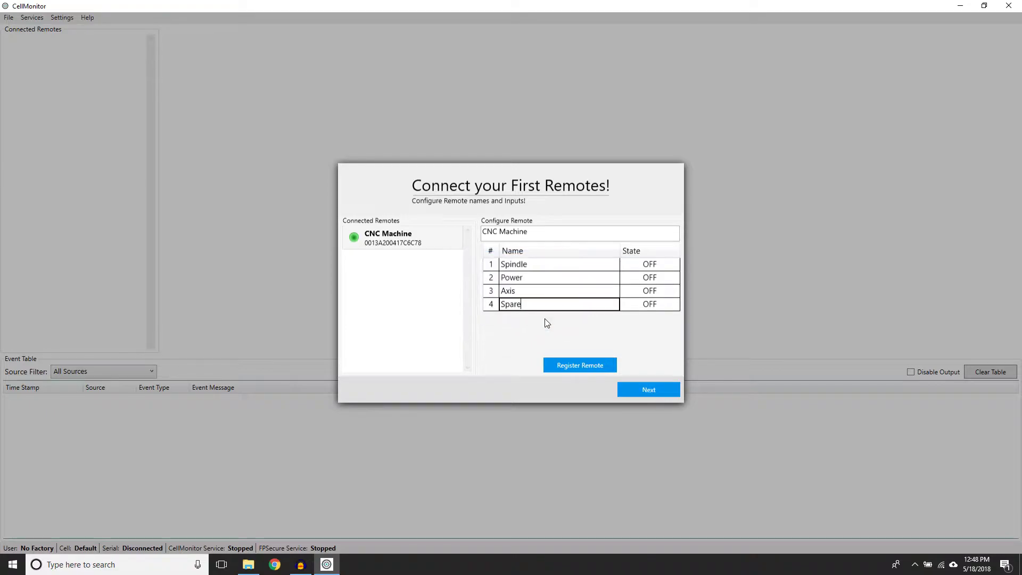
pyautogui.click(662, 394)
pyautogui.click(651, 387)
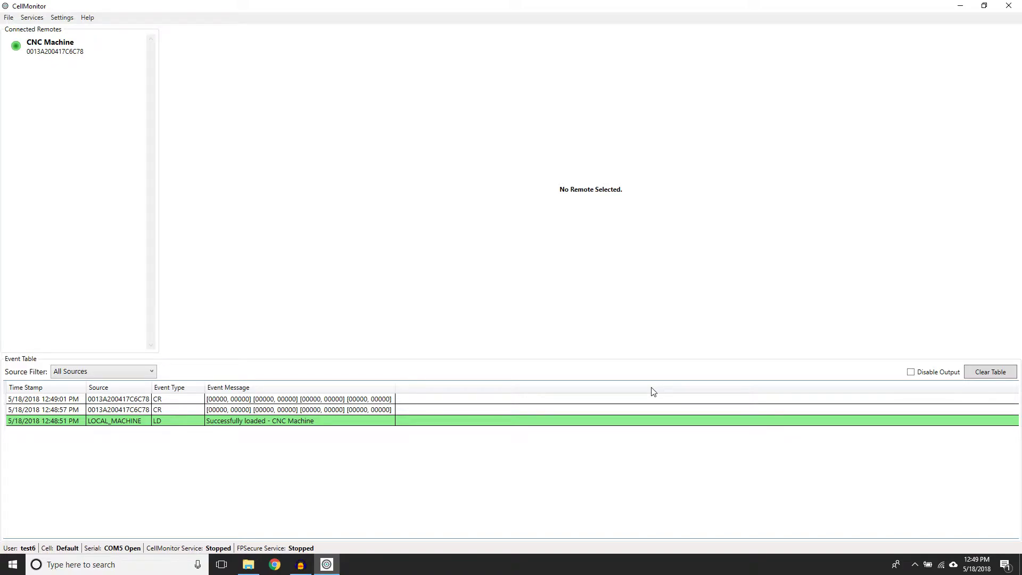
# Step: Open the CNC Machine remote, then unregister and re-register it
pyautogui.click(77, 43)
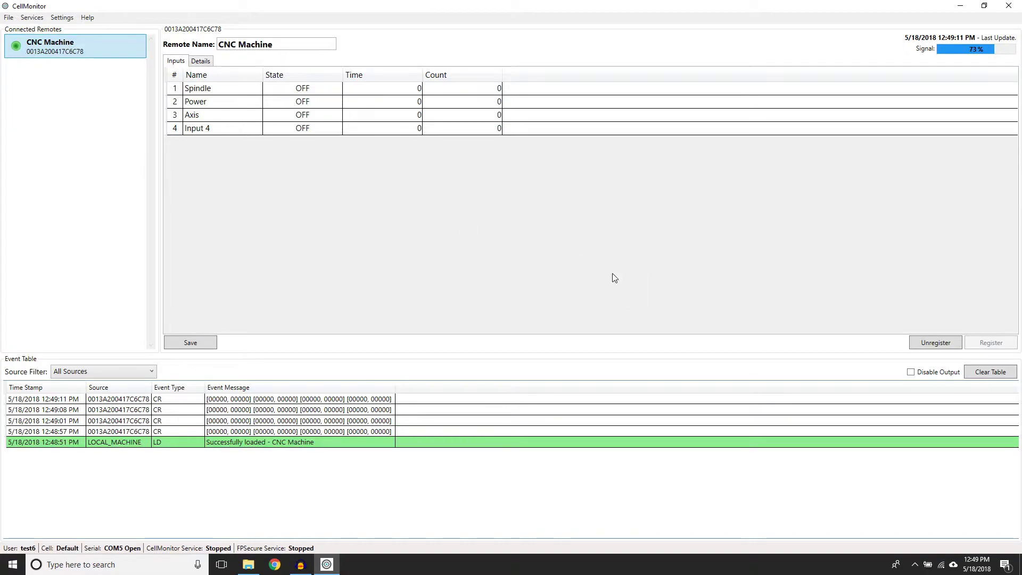
pyautogui.click(933, 345)
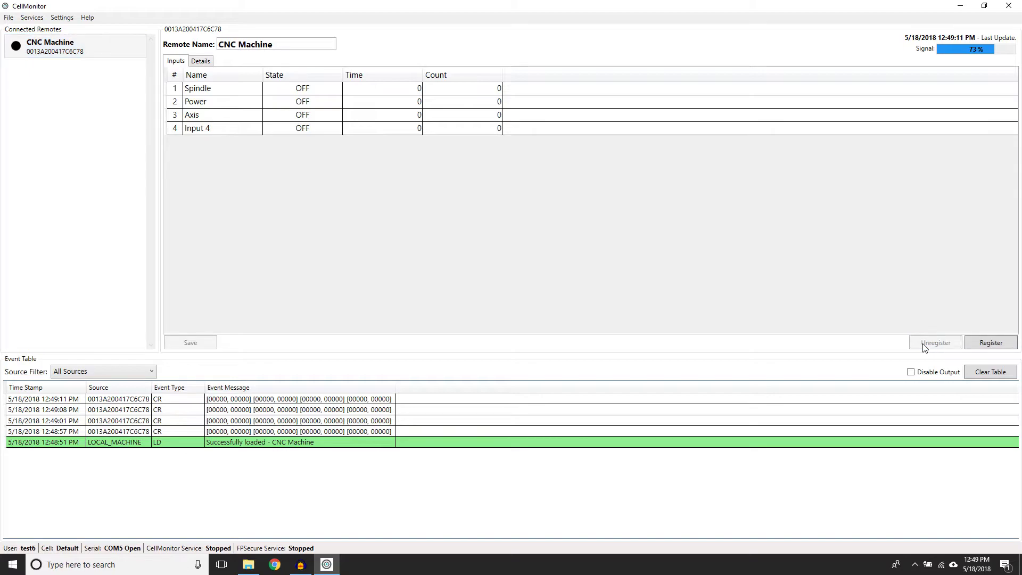
pyautogui.click(983, 345)
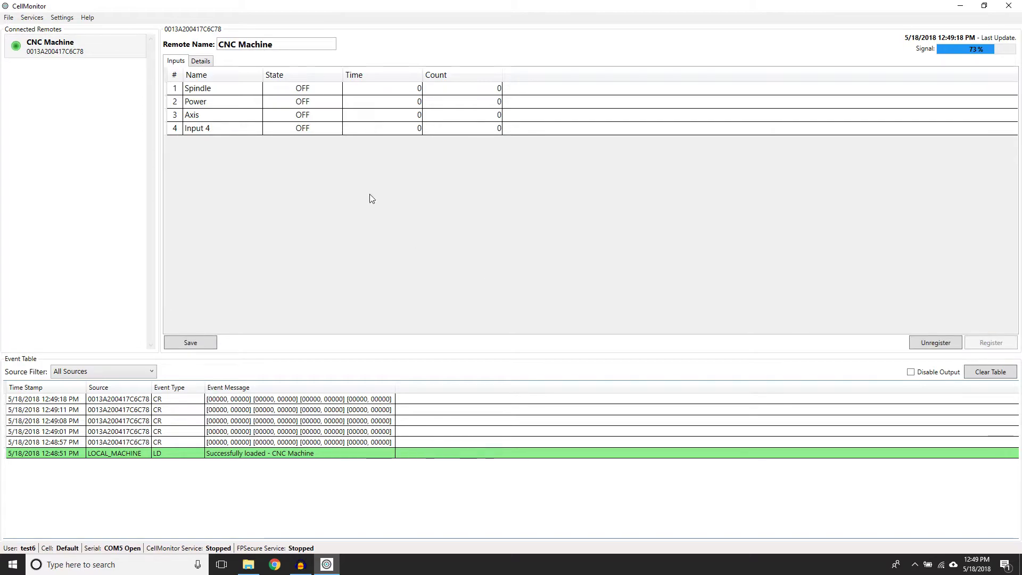
# Step: Rename Input 4 to Spare and save the CNC Machine remote
pyautogui.click(211, 132)
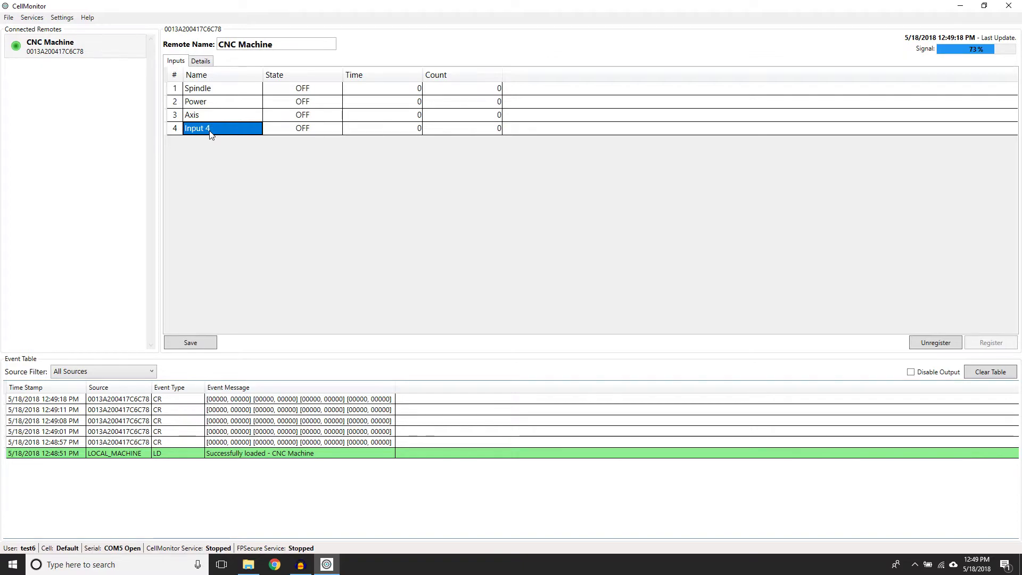
pyautogui.write('Spare')
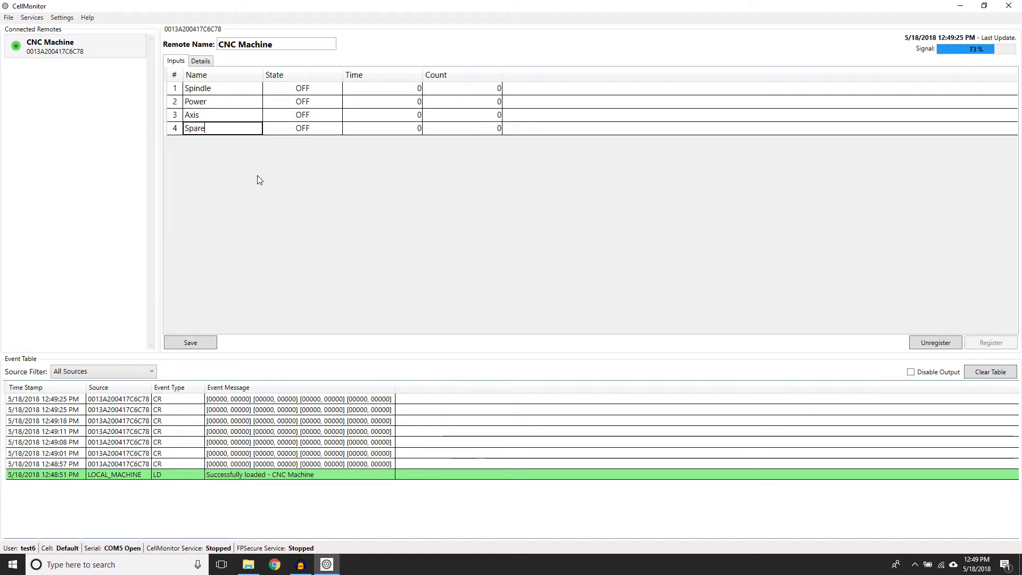
pyautogui.click(201, 345)
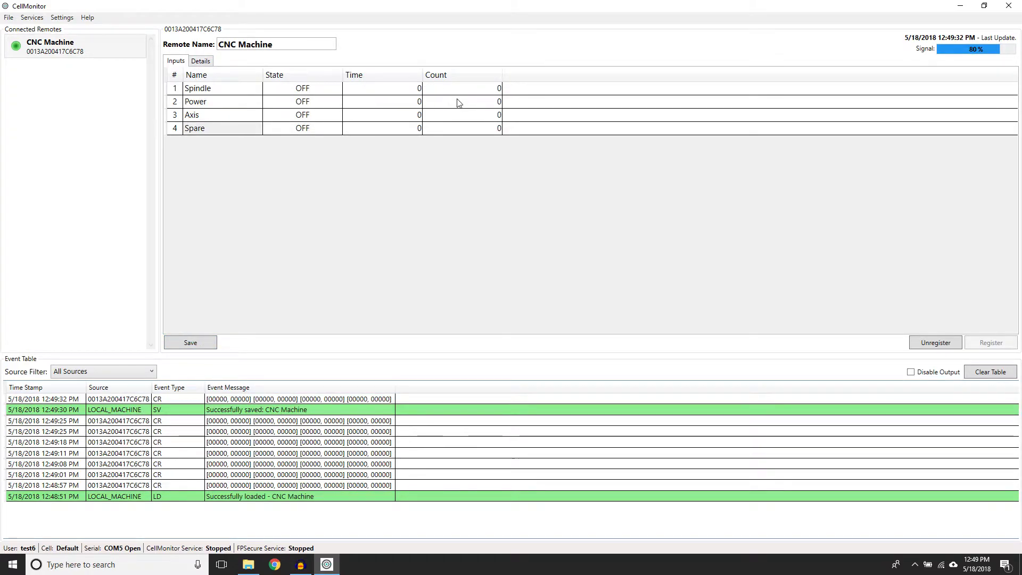
# Step: Check the remote's Details tab, return to Inputs, and review the event source filter
pyautogui.click(200, 61)
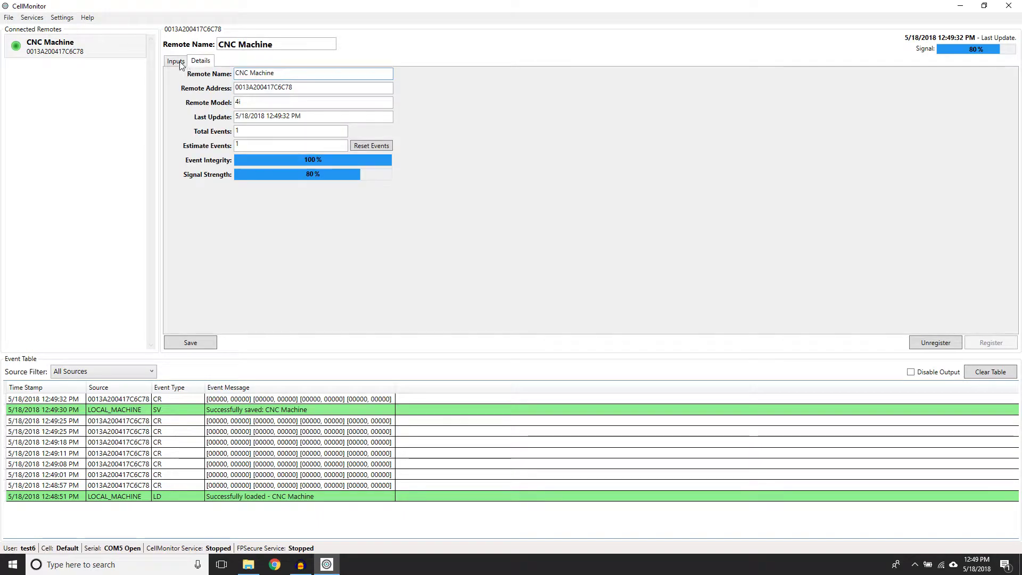
pyautogui.click(176, 61)
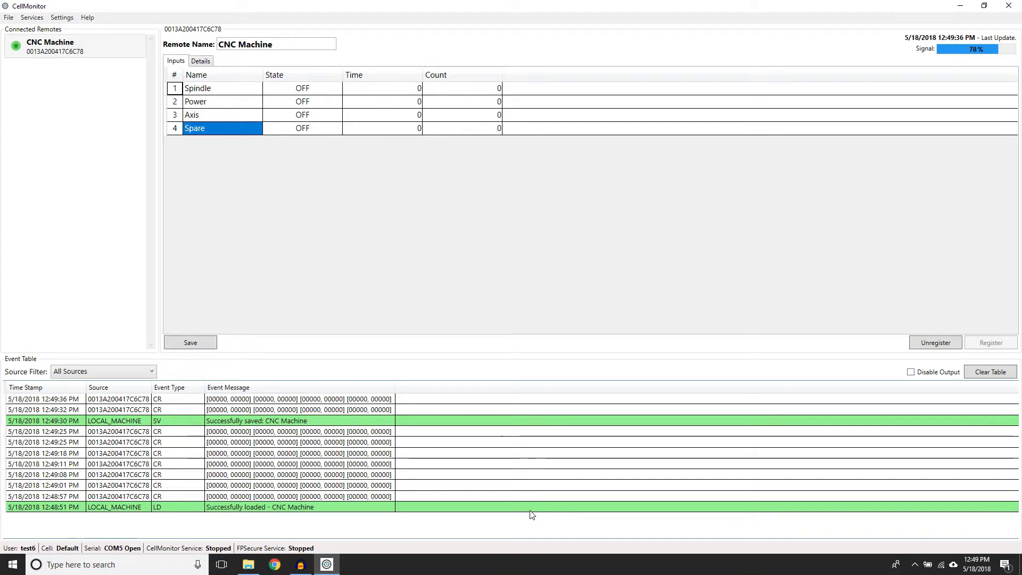
pyautogui.click(107, 369)
# Step: Keep the filter on All Sources, clear the event table, and turn event output back on
pyautogui.click(107, 370)
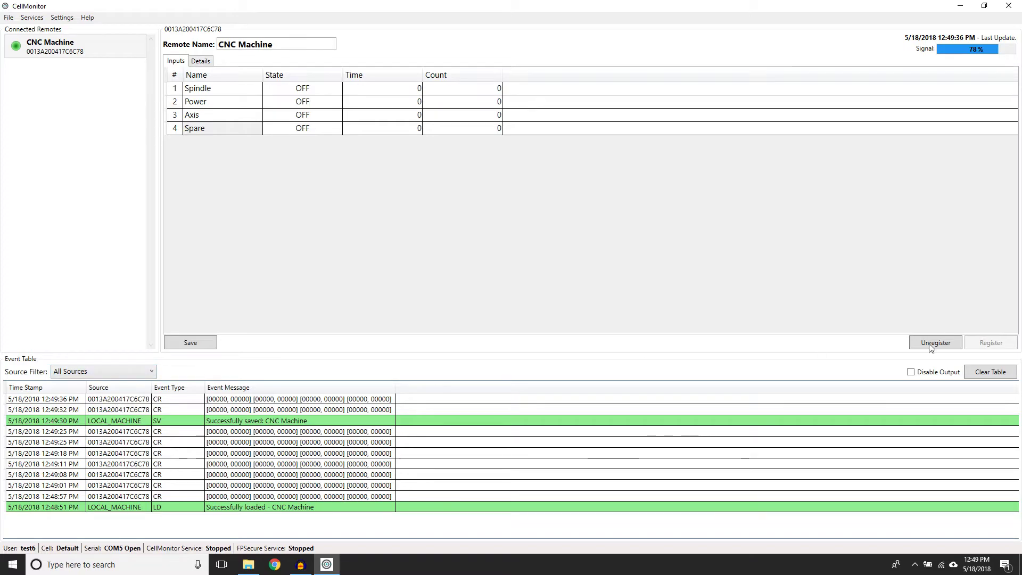
pyautogui.click(989, 372)
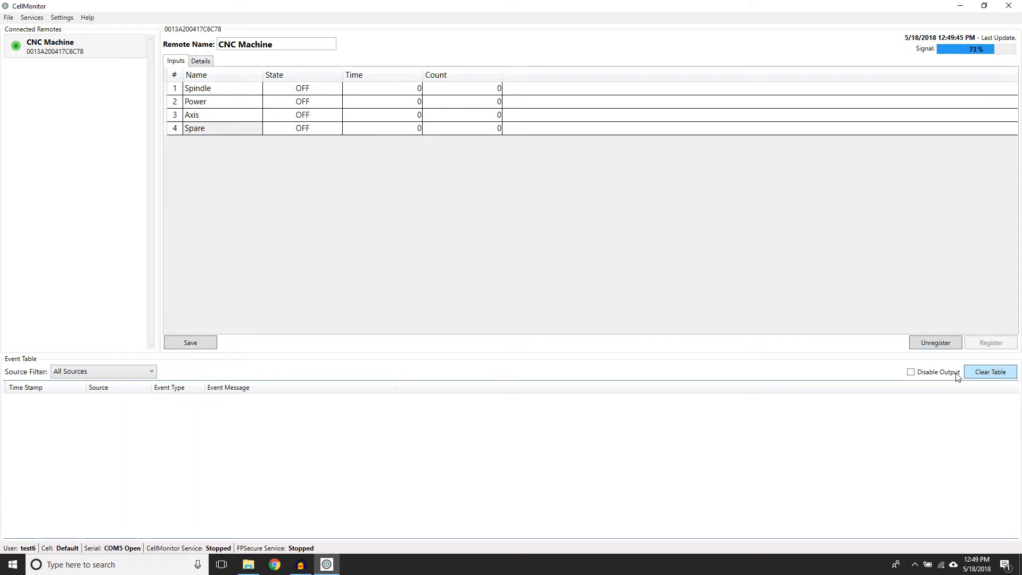
pyautogui.click(911, 373)
# Step: Save data for all remotes via File > Save Data, then close CellMonitor
pyautogui.click(9, 18)
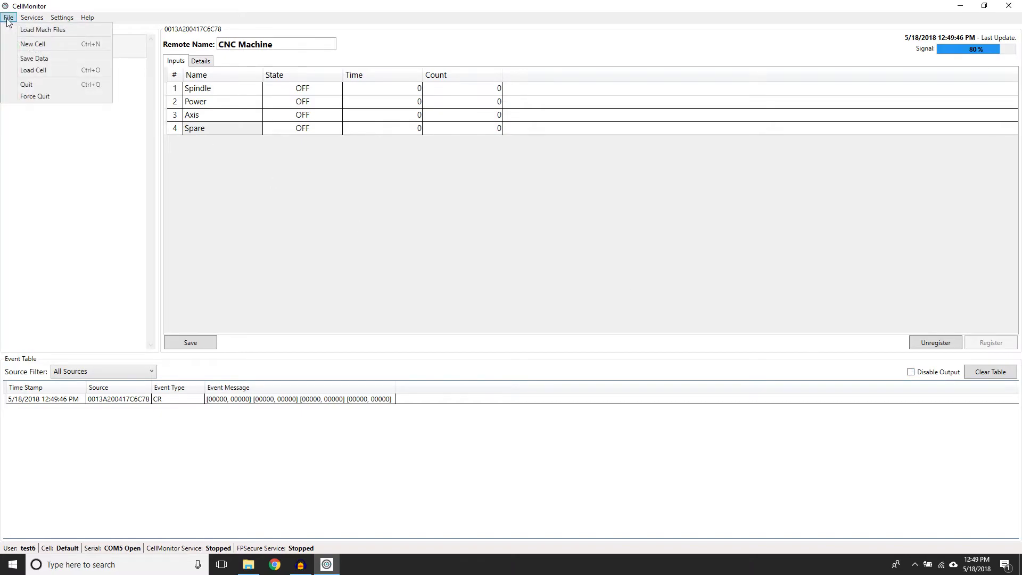
pyautogui.click(55, 59)
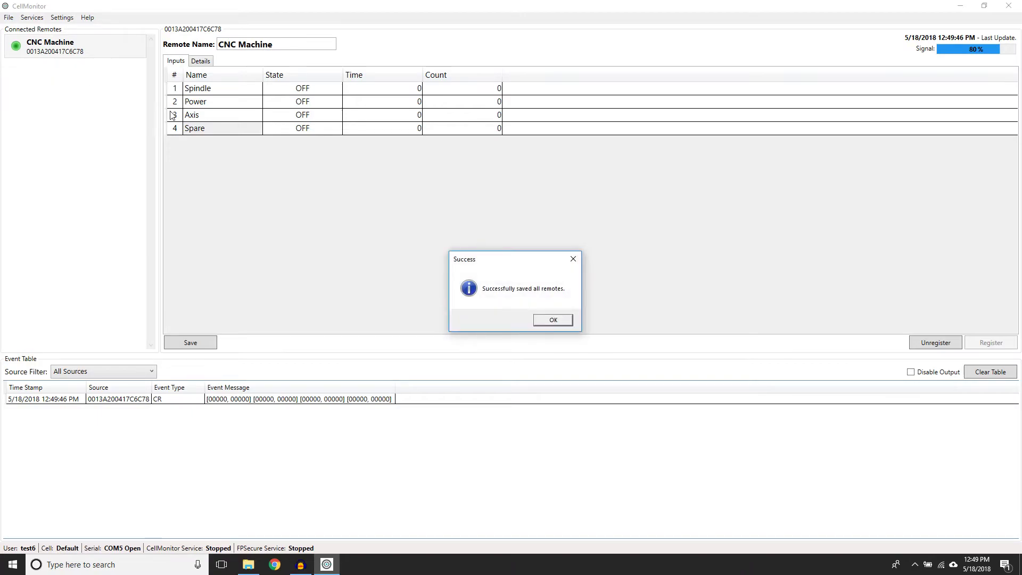
pyautogui.click(564, 321)
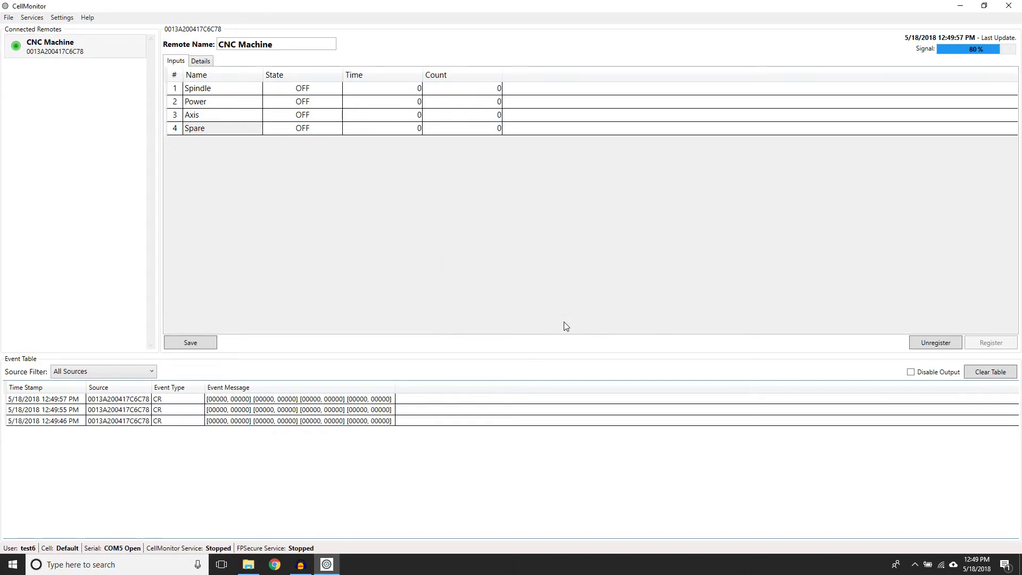
pyautogui.click(1012, 9)
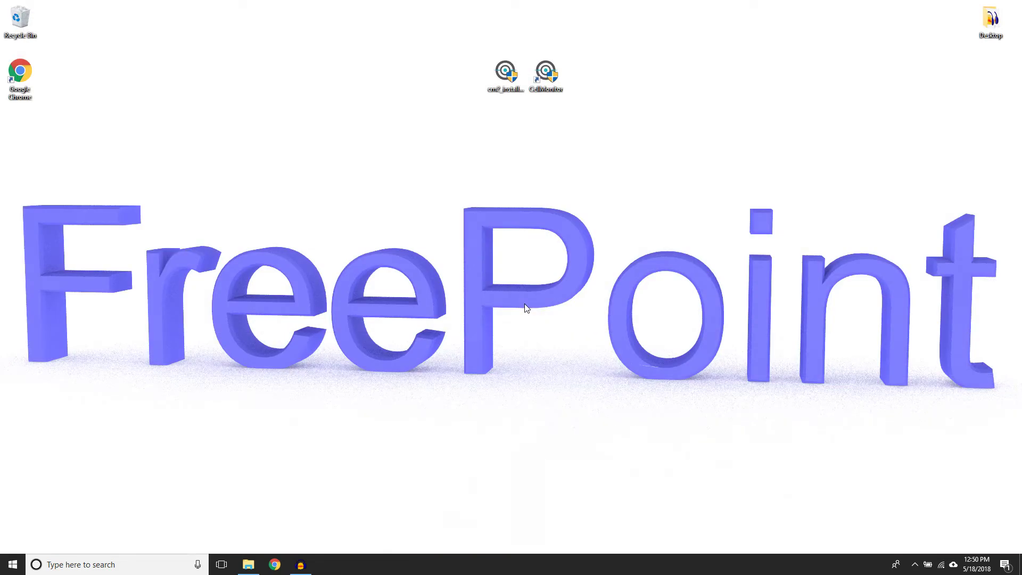
# Step: Show and then hide the taskbar's hidden background app icons after CellMonitor closes
pyautogui.click(914, 565)
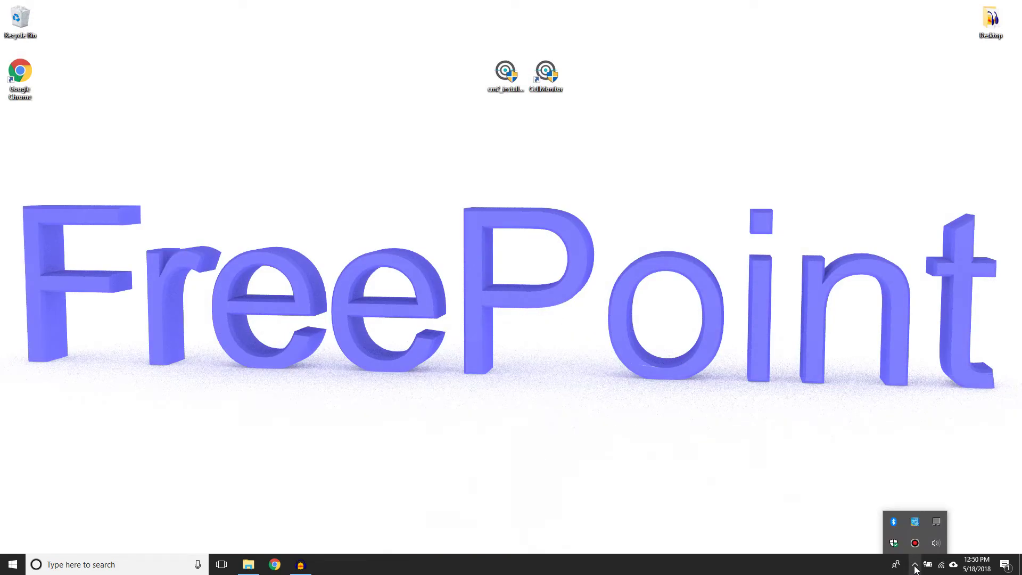
pyautogui.click(915, 565)
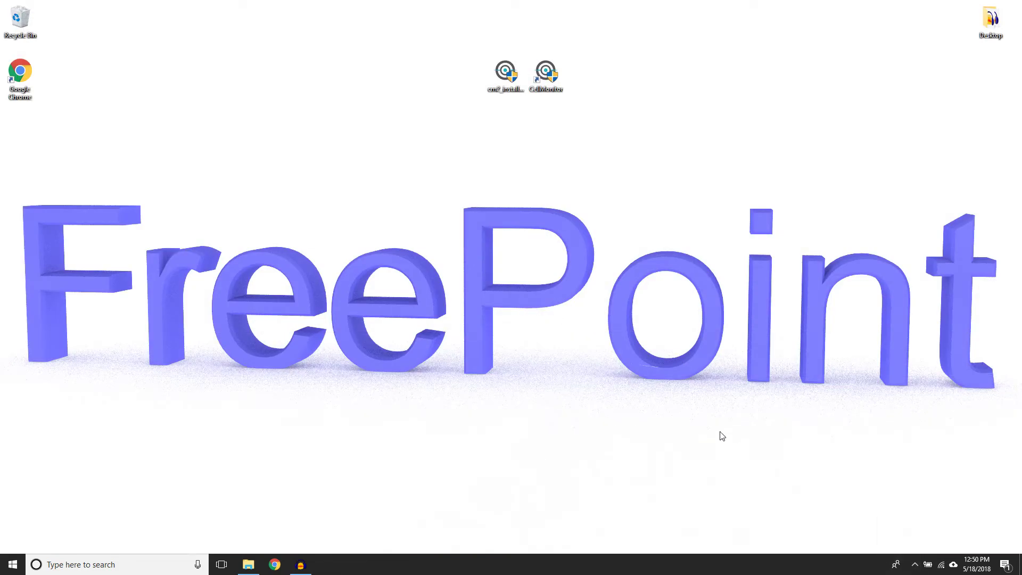